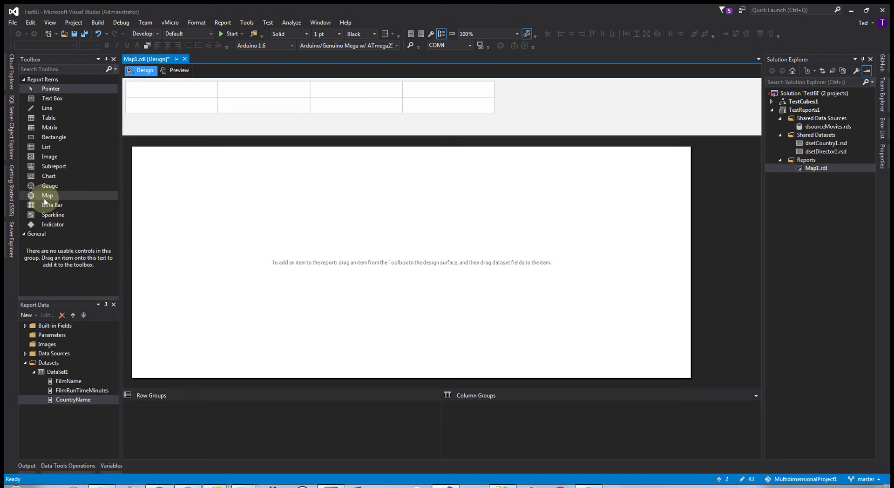
Step: Review DataSet1's FilmName and FilmRunTimeMinutes fields in Report Data
{"action": "left_click", "coordinate": [60, 373]}
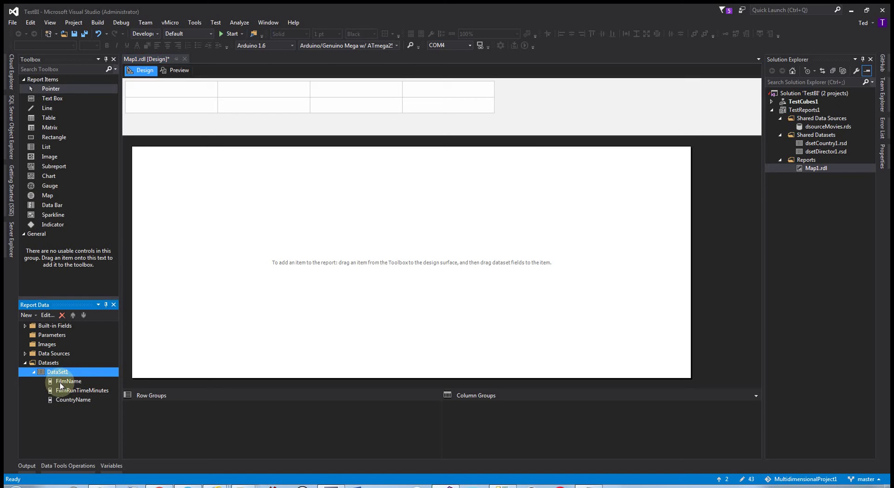
{"action": "left_click", "coordinate": [60, 383]}
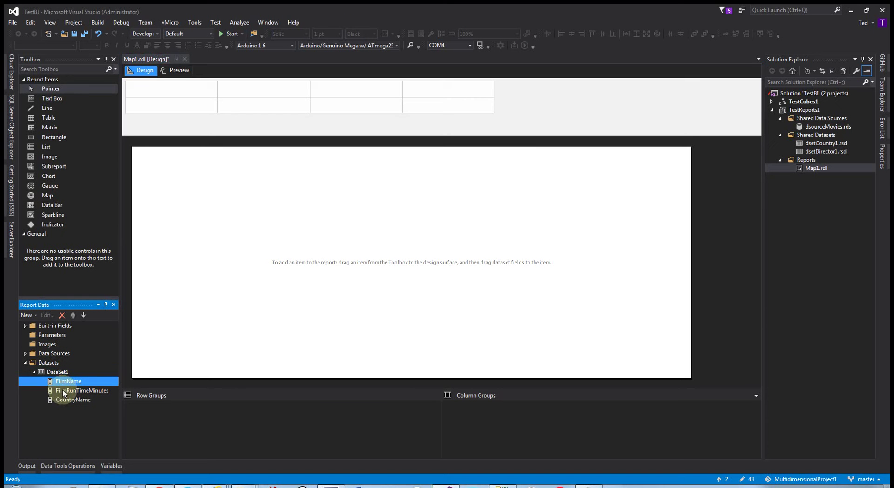
{"action": "left_click", "coordinate": [64, 391]}
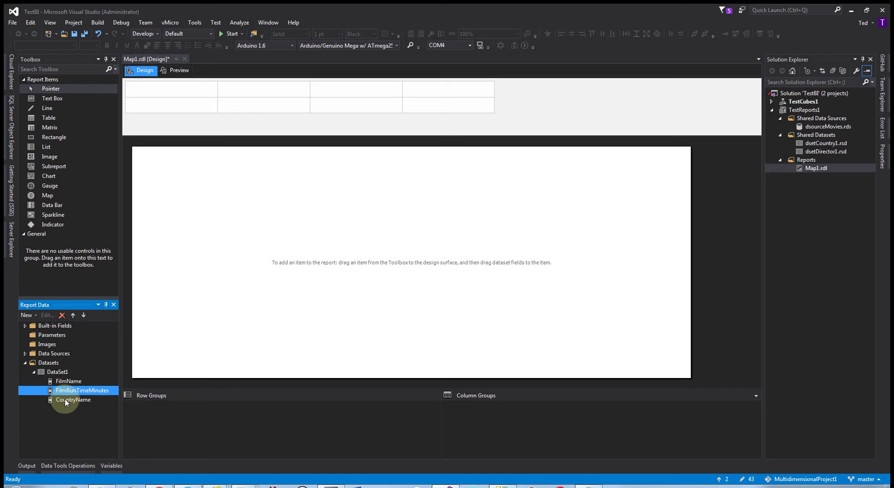
Step: Insert a map from the Toolbox and load countries.shp as its ESRI shapefile spatial data
{"action": "double_click", "coordinate": [47, 196]}
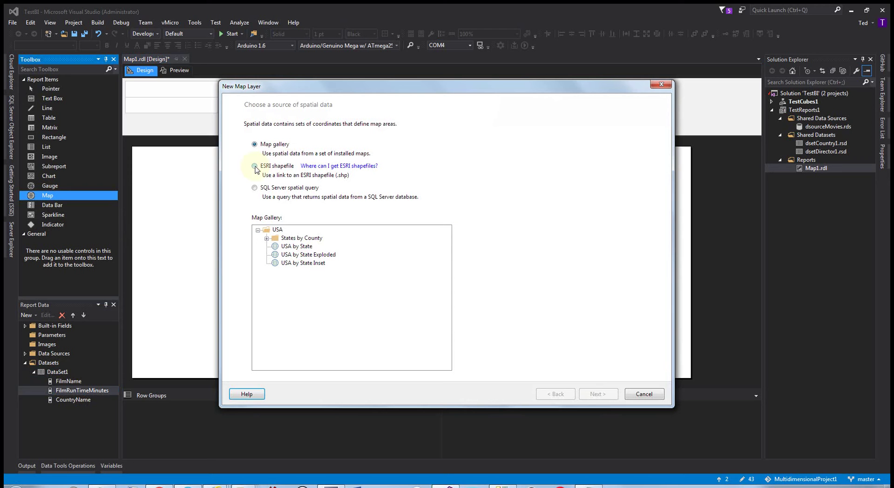
{"action": "left_click", "coordinate": [254, 166]}
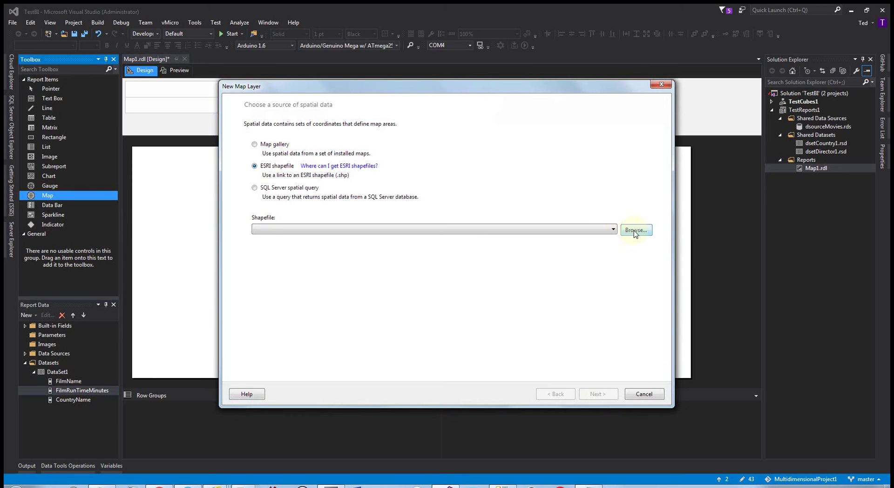
{"action": "left_click", "coordinate": [635, 230]}
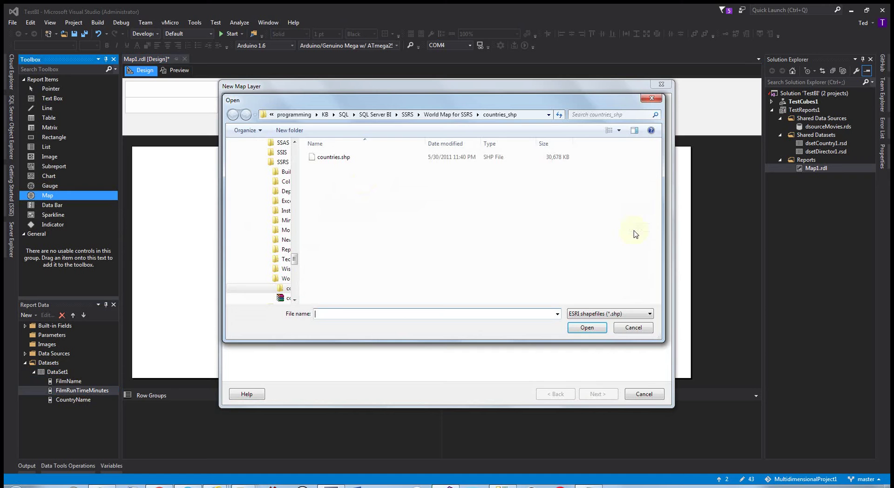
{"action": "double_click", "coordinate": [325, 156]}
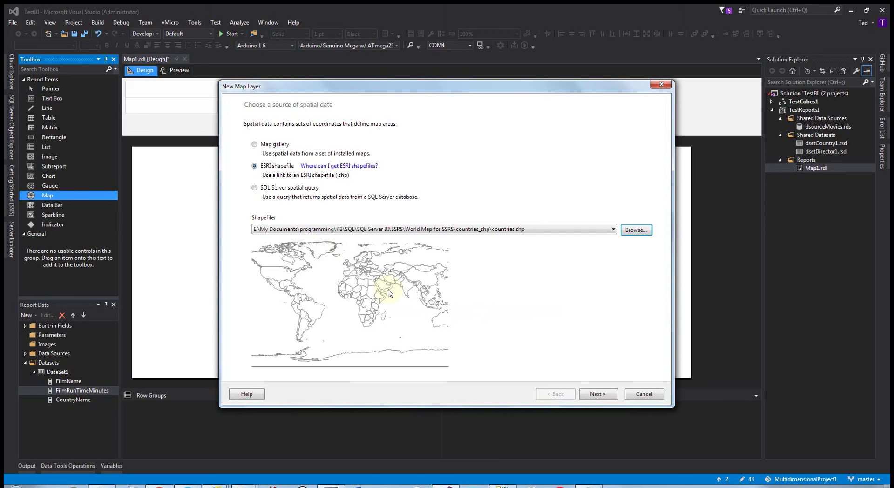
Step: Pan the world preview, crop the map as shown, and set map resolution to Smallest size
{"action": "left_click", "coordinate": [594, 395]}
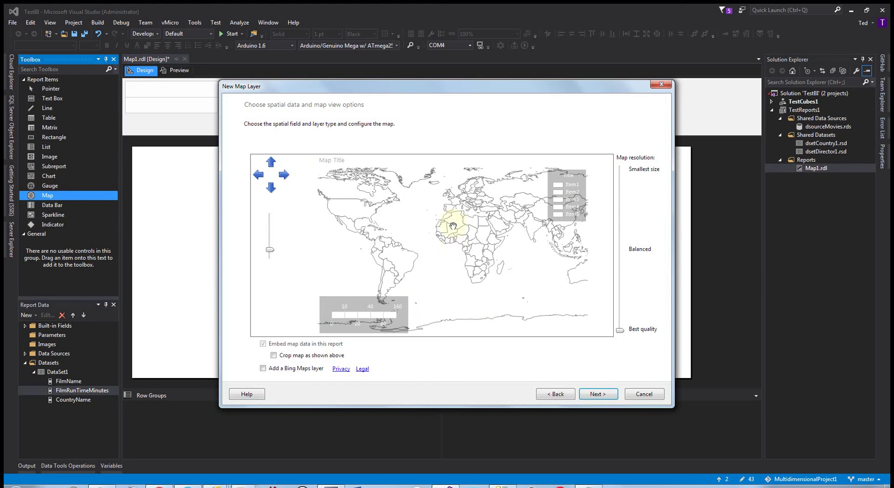
{"action": "left_click_drag", "start_coordinate": [446, 226], "coordinate": [442, 232]}
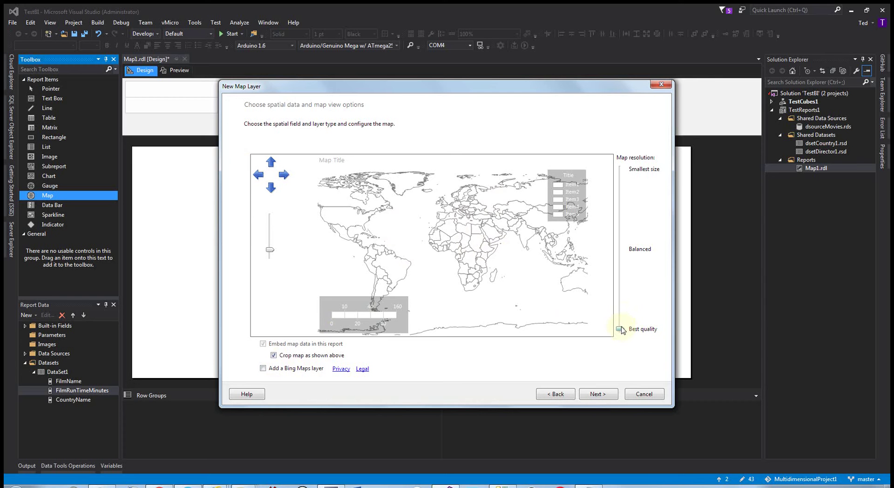
{"action": "left_click_drag", "start_coordinate": [621, 334], "coordinate": [622, 166]}
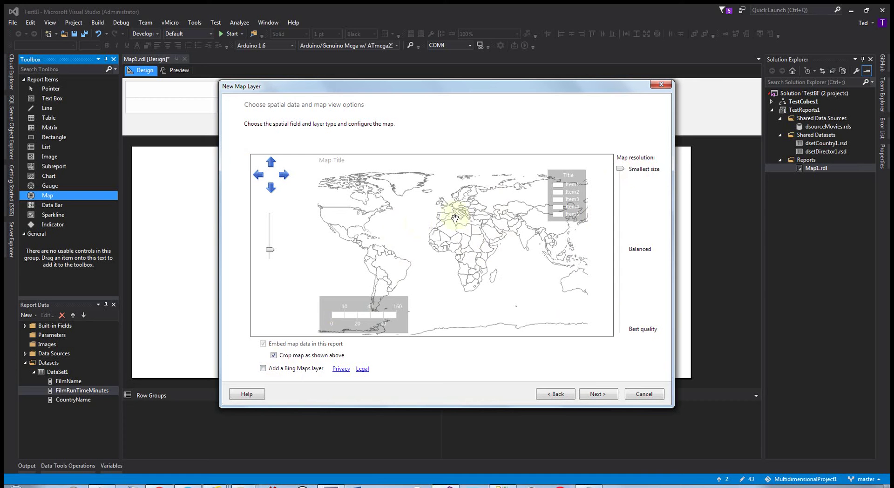
{"action": "left_click_drag", "start_coordinate": [620, 170], "coordinate": [631, 360]}
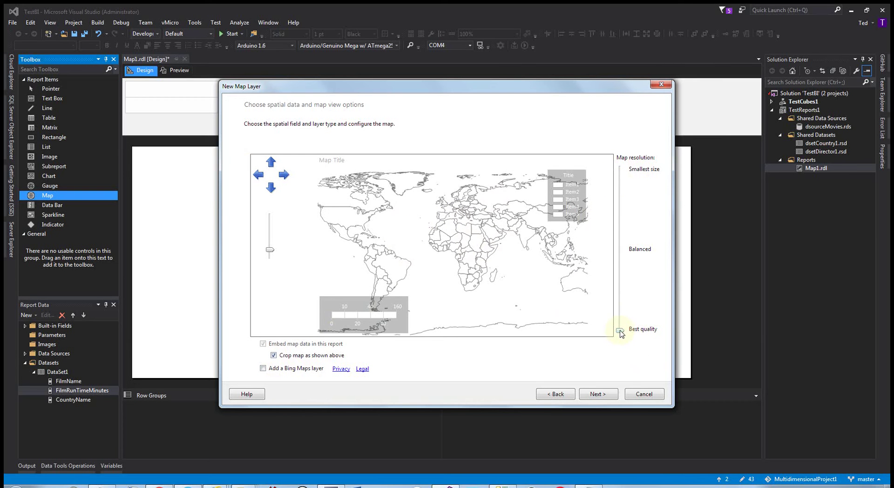
{"action": "left_click_drag", "start_coordinate": [620, 332], "coordinate": [625, 161]}
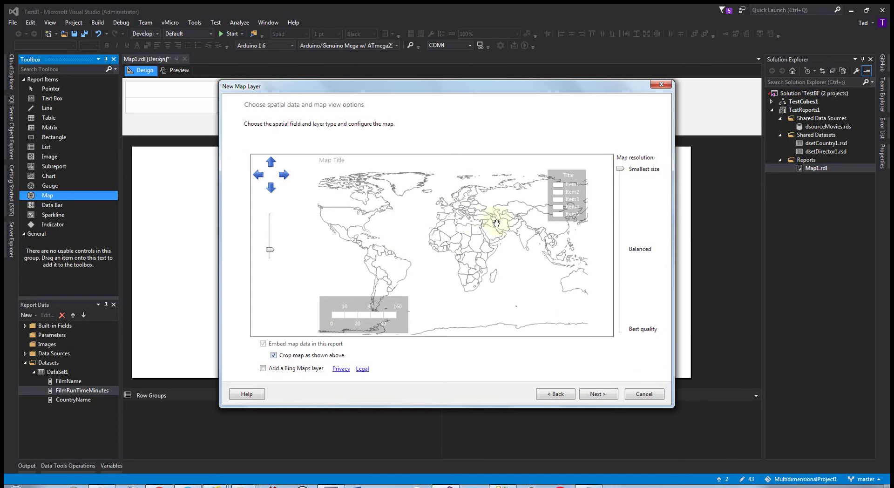
{"action": "left_click", "coordinate": [601, 395]}
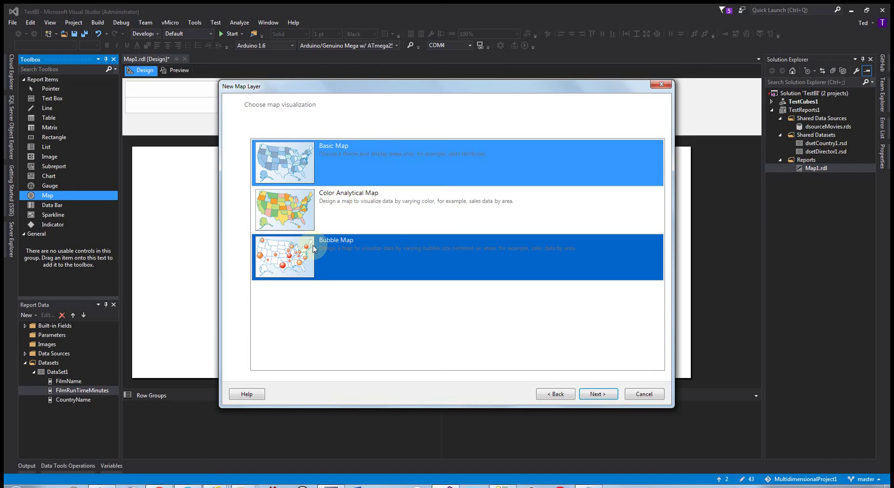
Step: Choose the Color Analytical Map visualization with DataSet1 as the analytical dataset
{"action": "left_click", "coordinate": [318, 226]}
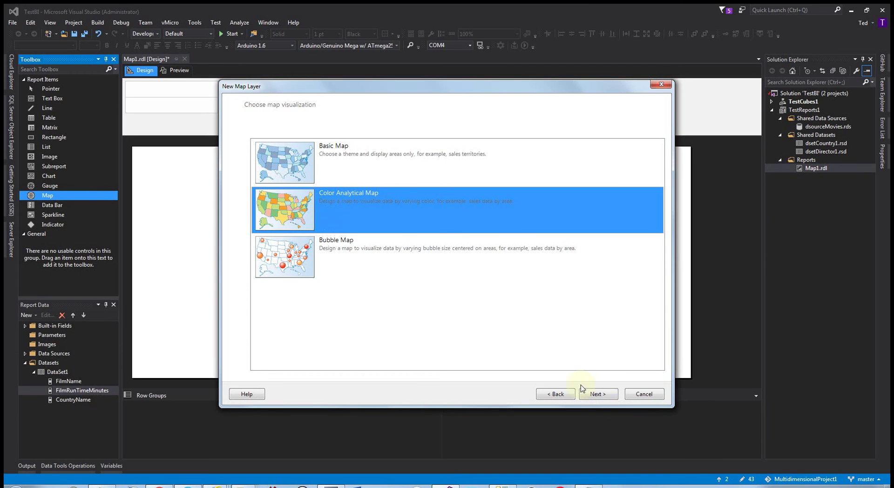
{"action": "left_click", "coordinate": [594, 395]}
{"action": "left_click", "coordinate": [344, 163]}
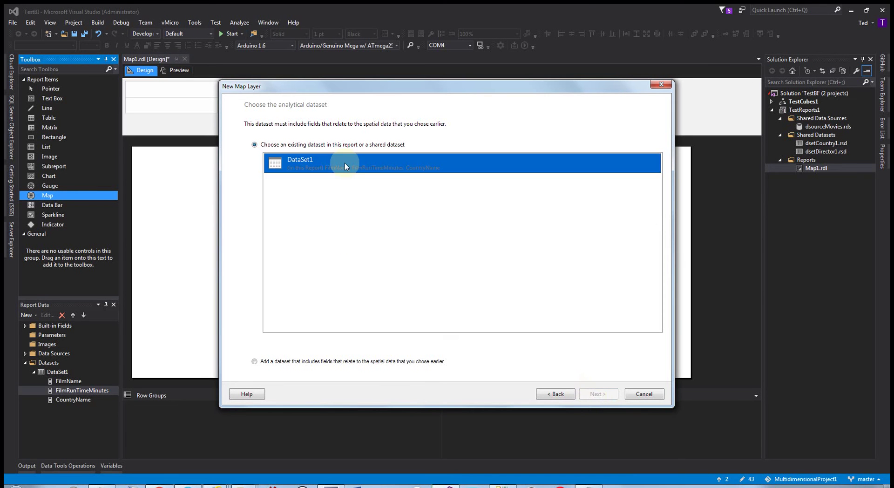
{"action": "left_click", "coordinate": [597, 394]}
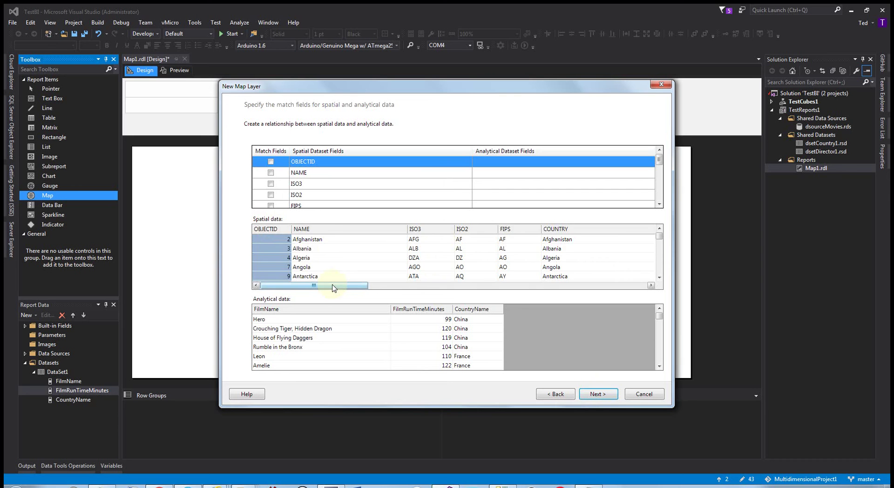
Step: Match the spatial ENGLISH country-name field to the CountryName analytical field
{"action": "left_click_drag", "start_coordinate": [332, 288], "coordinate": [387, 288]}
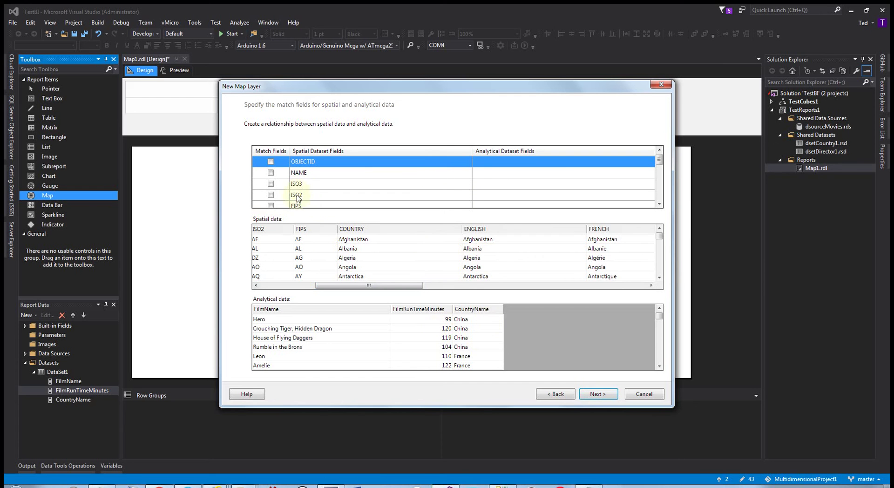
{"action": "left_click", "coordinate": [660, 193]}
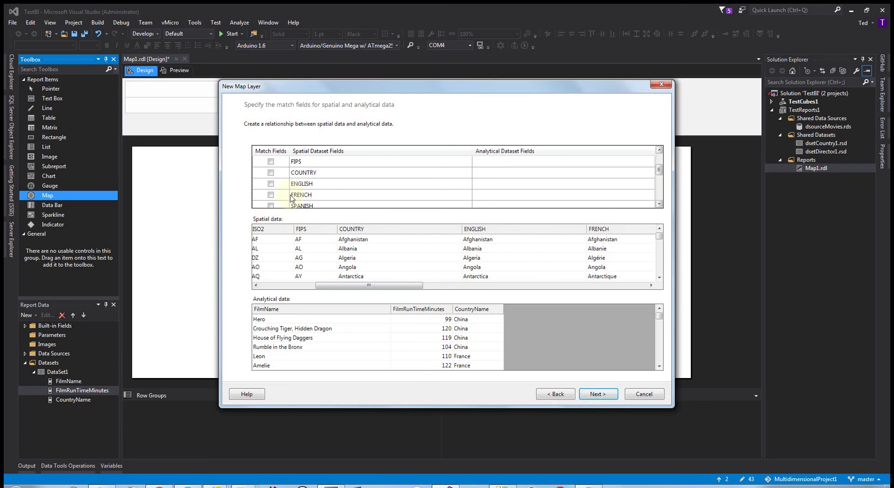
{"action": "left_click", "coordinate": [270, 184]}
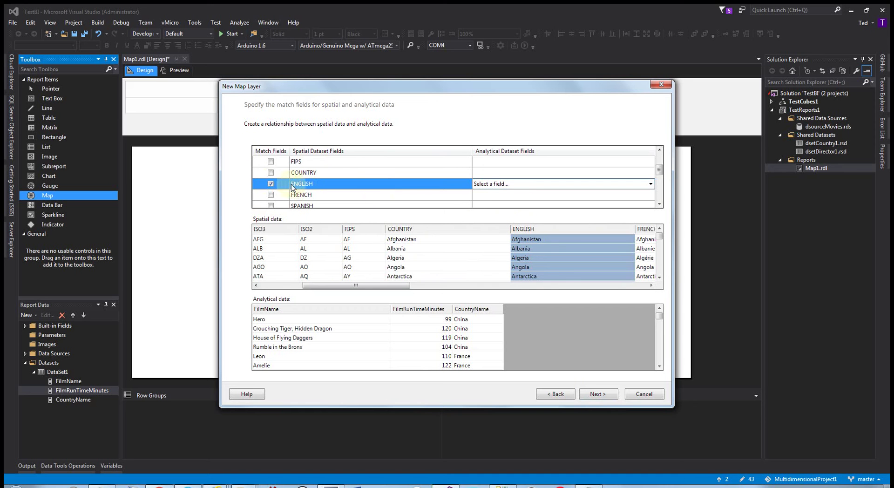
{"action": "left_click", "coordinate": [536, 186]}
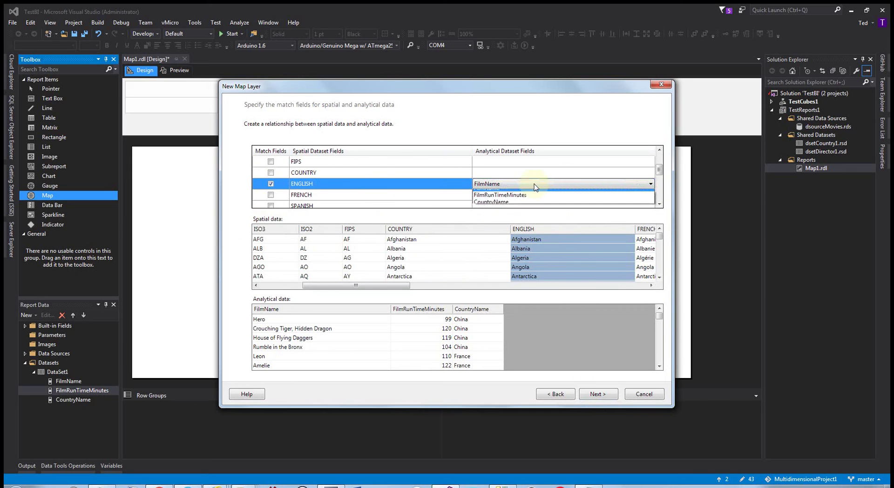
{"action": "left_click", "coordinate": [491, 207]}
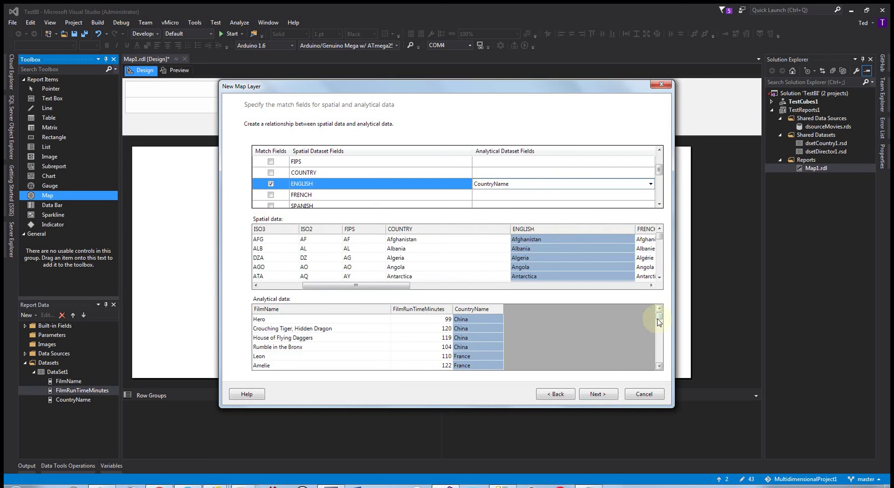
{"action": "left_click", "coordinate": [659, 357]}
{"action": "left_click", "coordinate": [659, 359]}
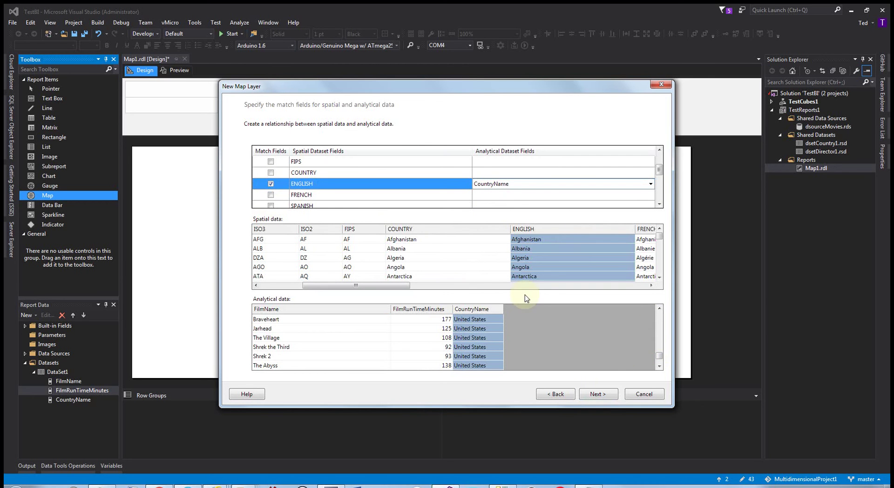
{"action": "left_click", "coordinate": [618, 396]}
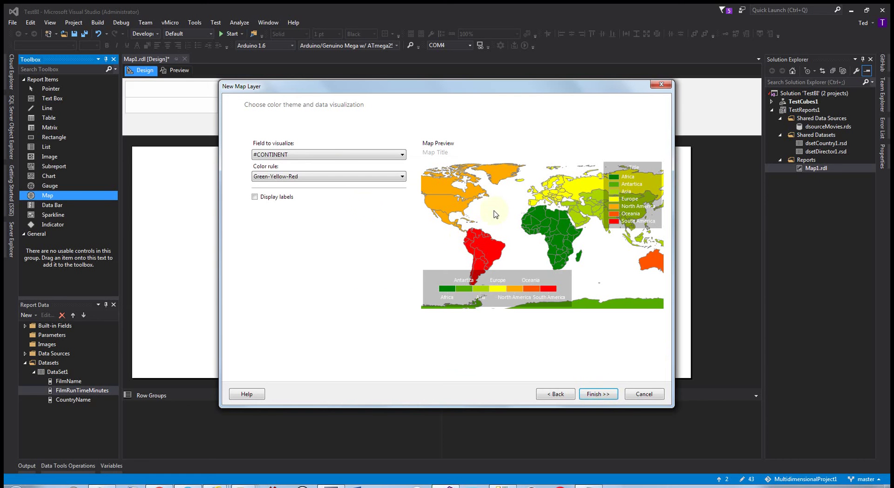
Step: Visualize [Count(FilmName)] with the Blue-Red colour rule and finish the map wizard
{"action": "left_click", "coordinate": [332, 156]}
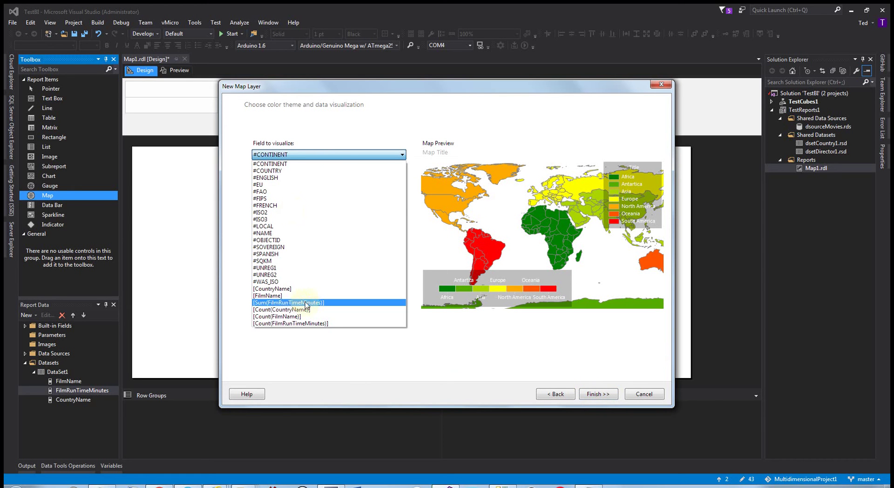
{"action": "left_click", "coordinate": [280, 317]}
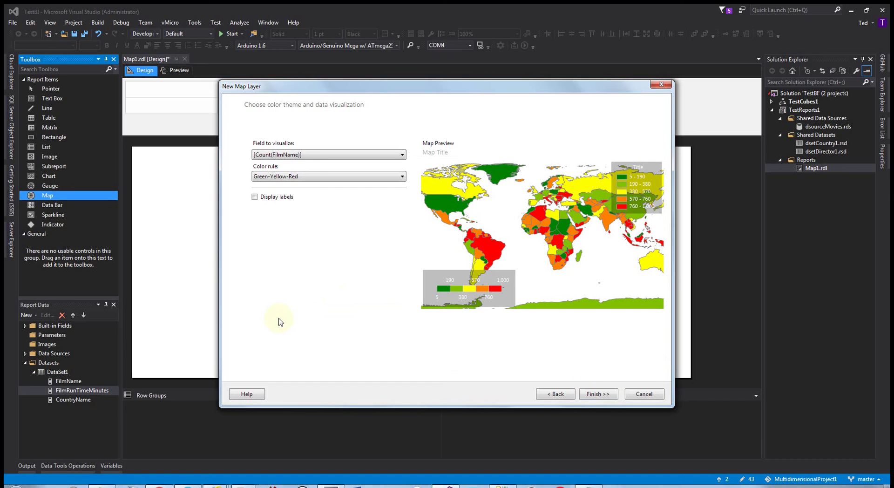
{"action": "left_click", "coordinate": [307, 176]}
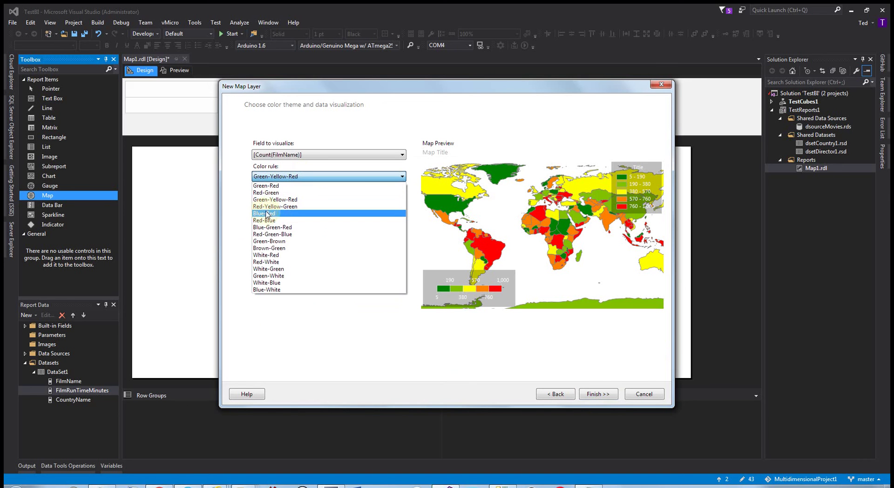
{"action": "left_click", "coordinate": [264, 214]}
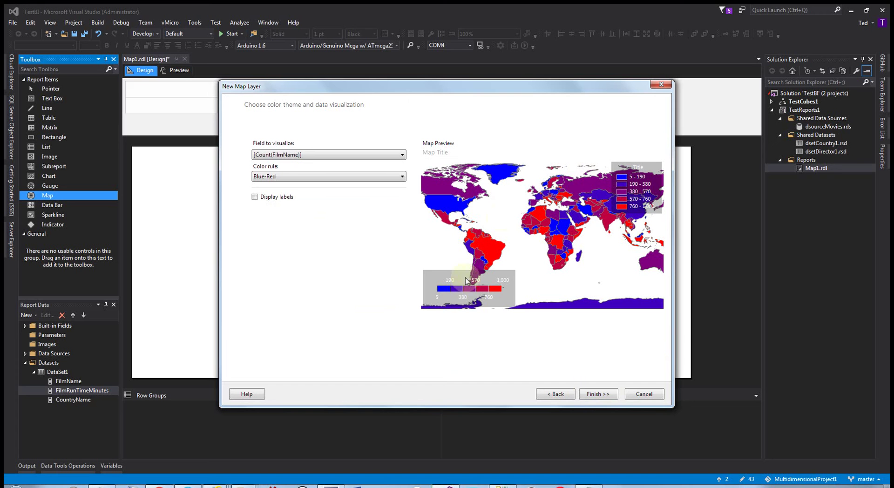
{"action": "left_click", "coordinate": [600, 394]}
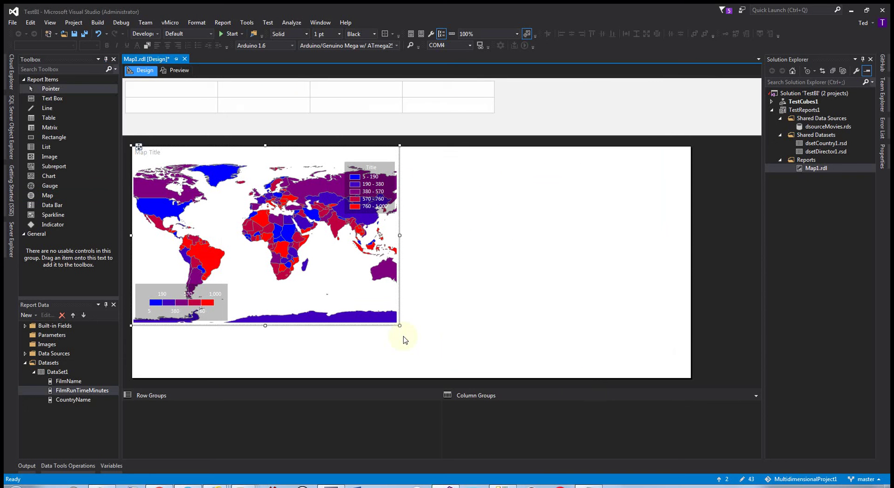
Step: Stretch the map across the report body and preview it, hitting error 24115 invalid WKB input
{"action": "left_click_drag", "start_coordinate": [399, 325], "coordinate": [692, 378]}
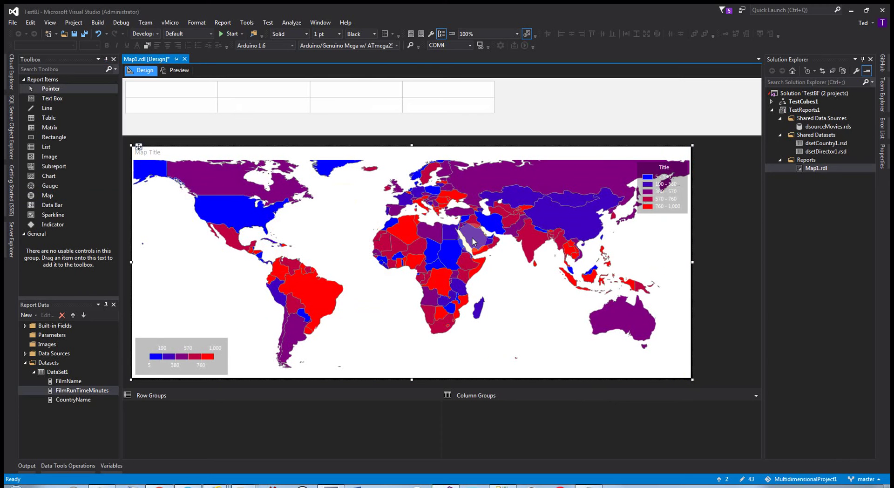
{"action": "left_click", "coordinate": [180, 70]}
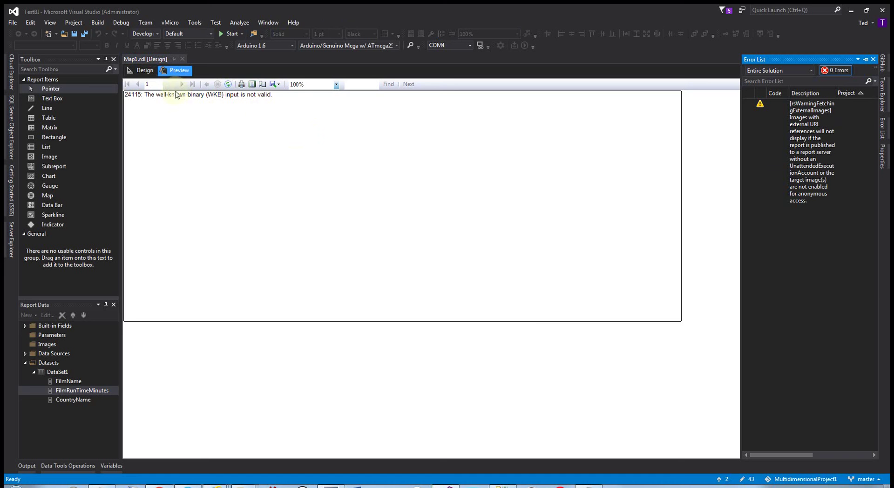
Step: In PolygonLayer1's Layer Data, switch to Link to ESRI shape file (.shp)
{"action": "left_click", "coordinate": [144, 71]}
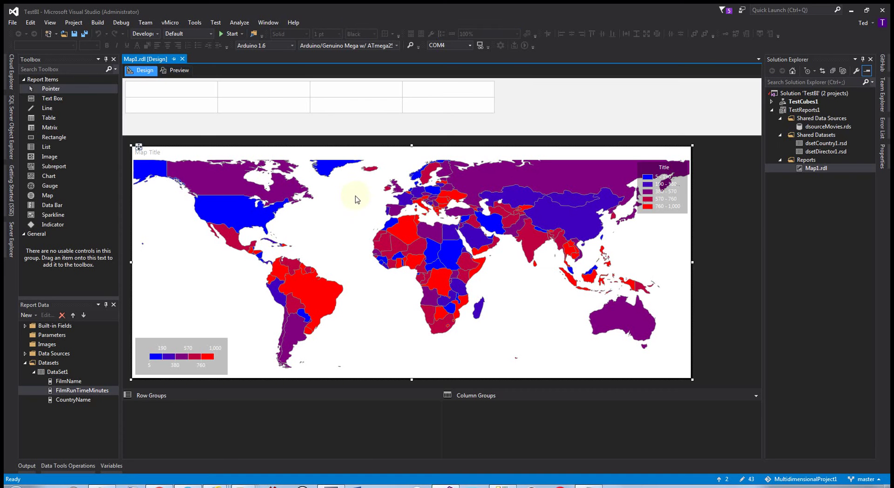
{"action": "right_click", "coordinate": [350, 194]}
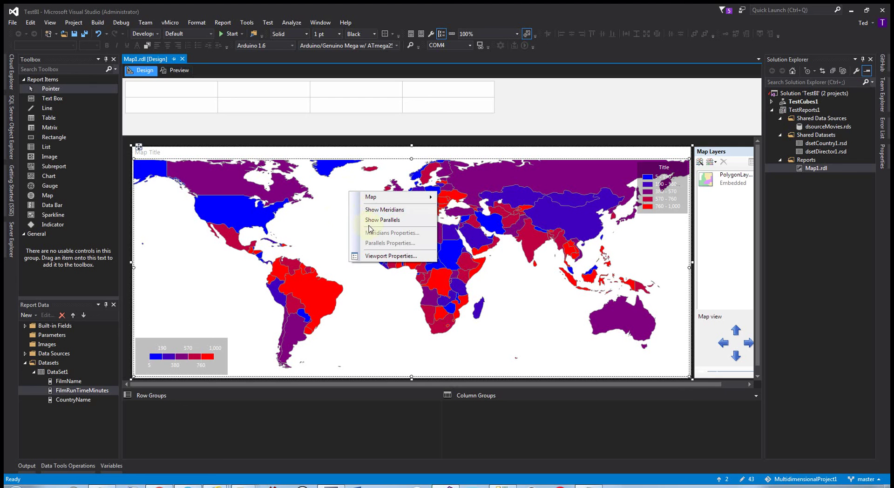
{"action": "left_click", "coordinate": [718, 173]}
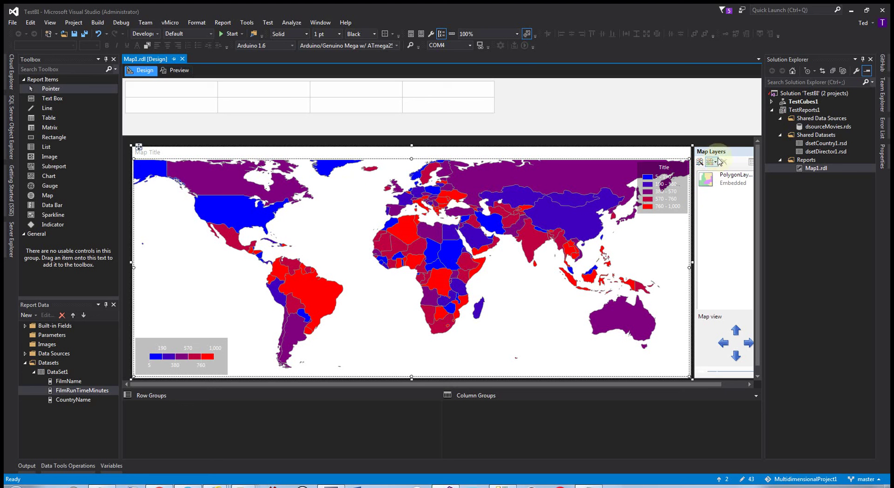
{"action": "right_click", "coordinate": [719, 181]}
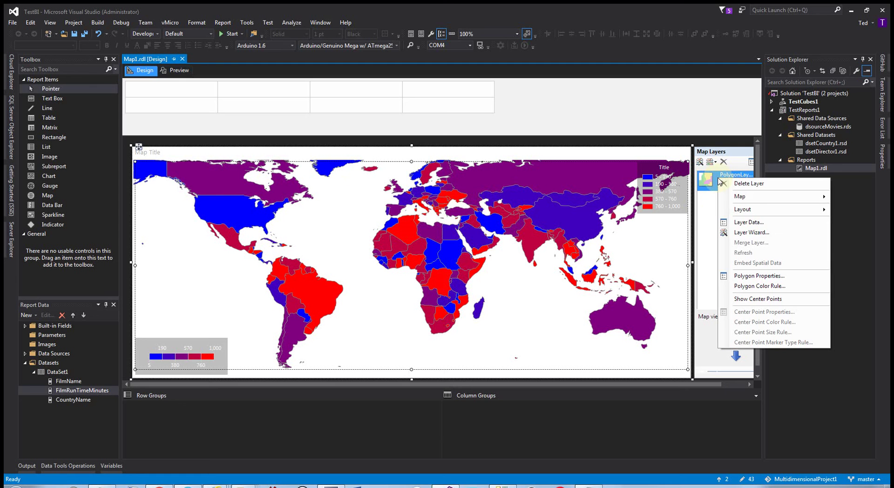
{"action": "left_click", "coordinate": [750, 225]}
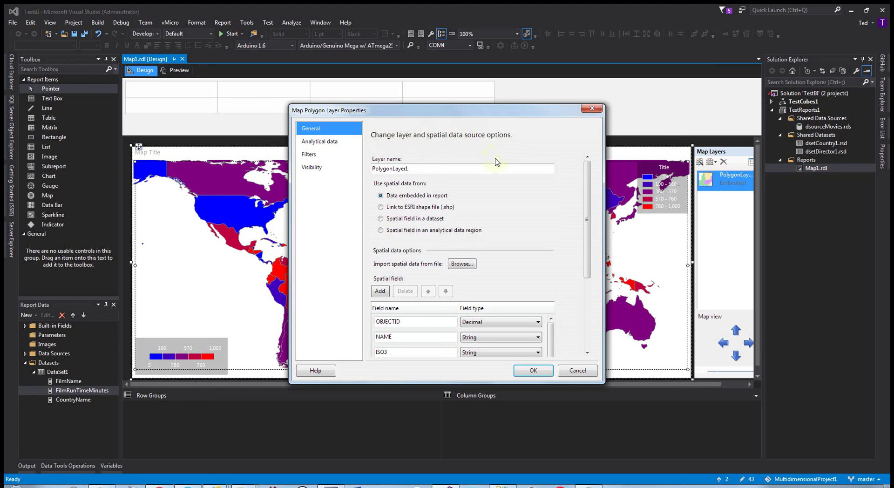
{"action": "left_click", "coordinate": [381, 207]}
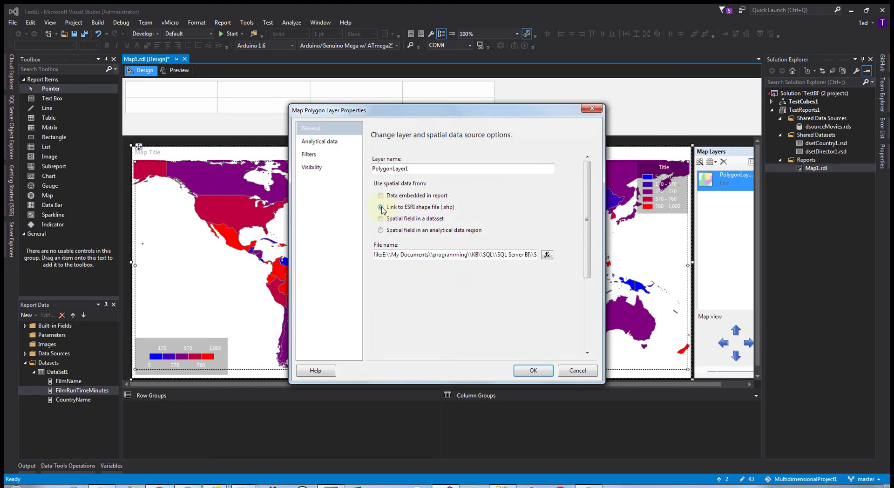
Step: Apply the polygon layer settings and preview the map shaded blue-to-red, closing the Error List
{"action": "left_click", "coordinate": [526, 371]}
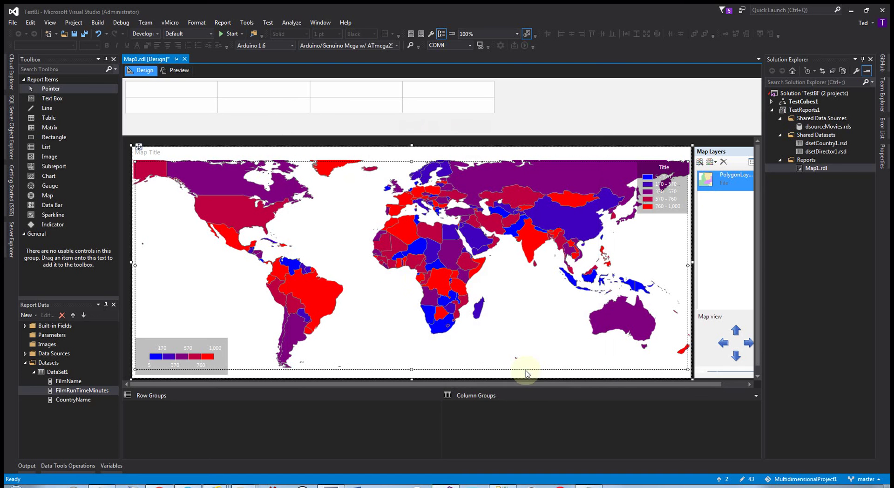
{"action": "left_click", "coordinate": [177, 71]}
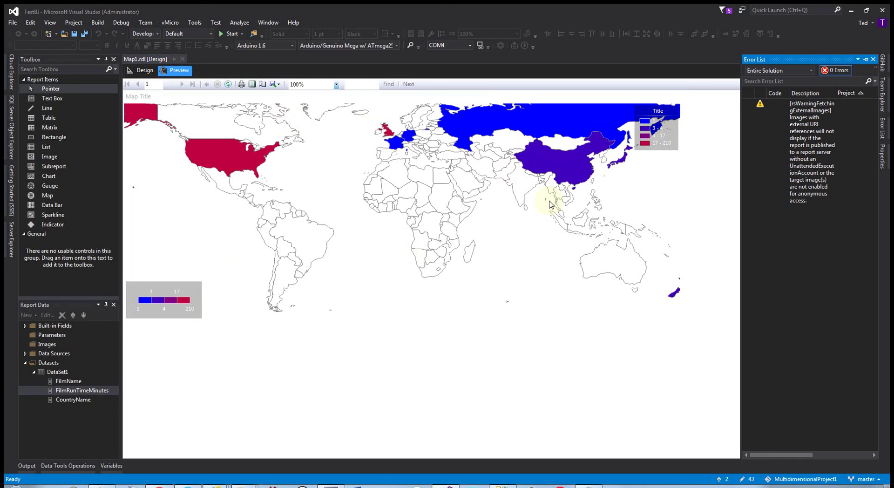
{"action": "left_click", "coordinate": [365, 177]}
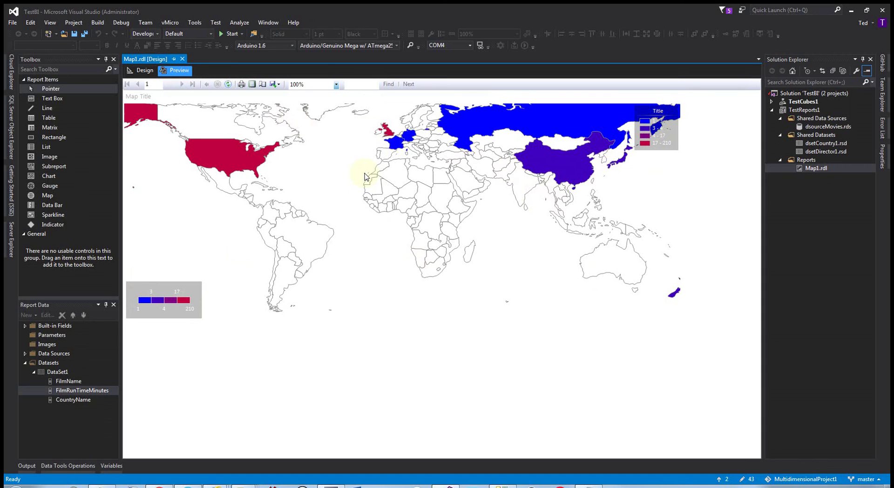